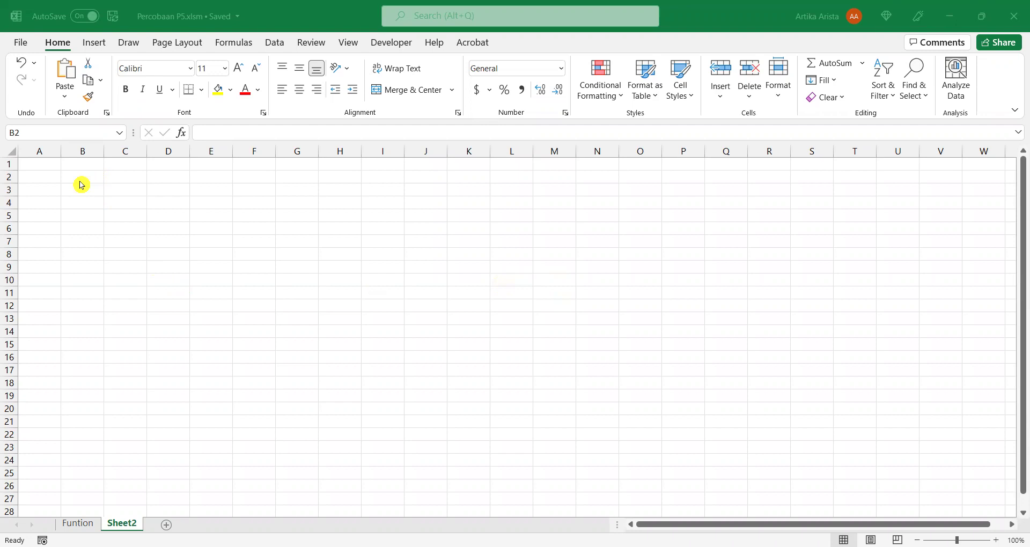
- Draw a blue rectangle shape spanning roughly cells B3 to G7 on Sheet2
click(90, 43)
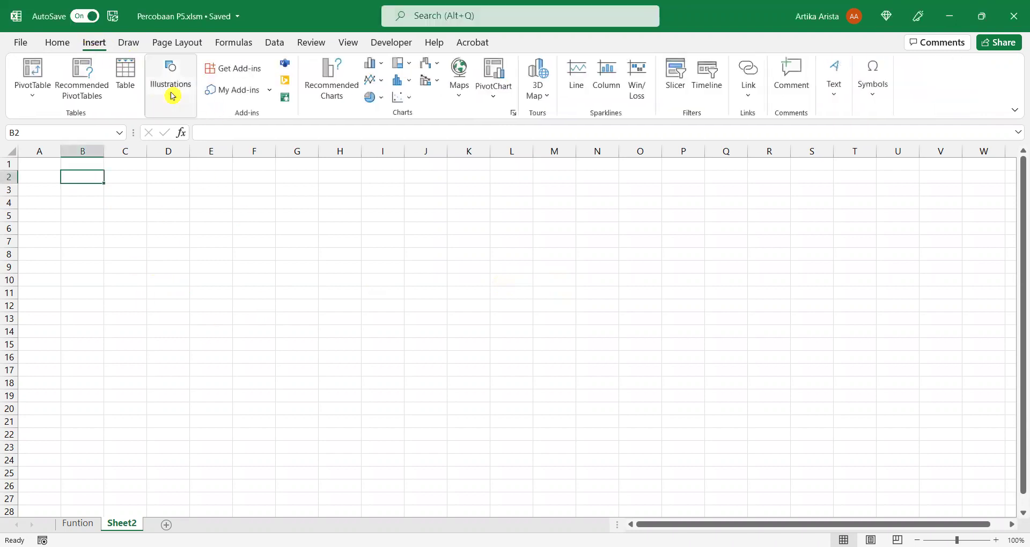
click(180, 112)
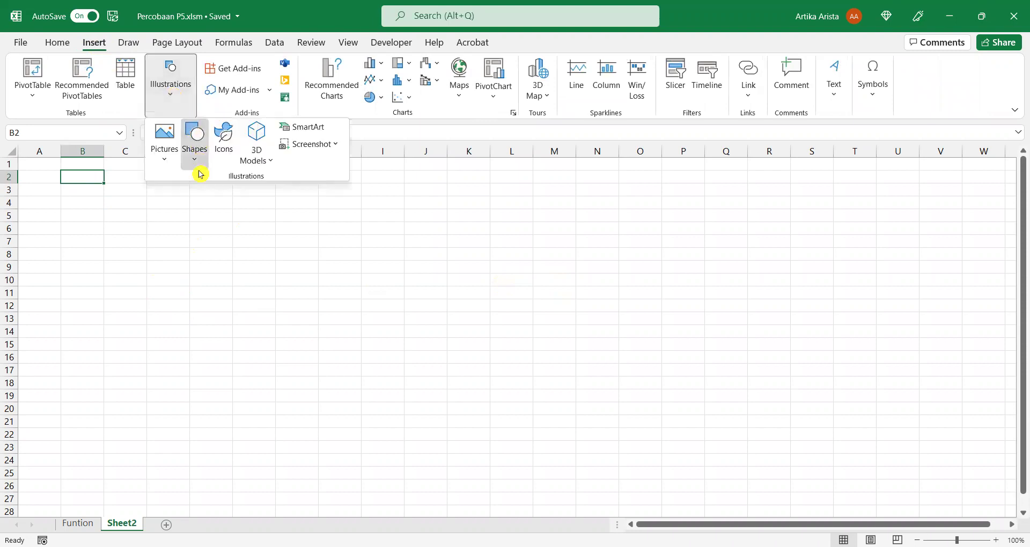
click(195, 161)
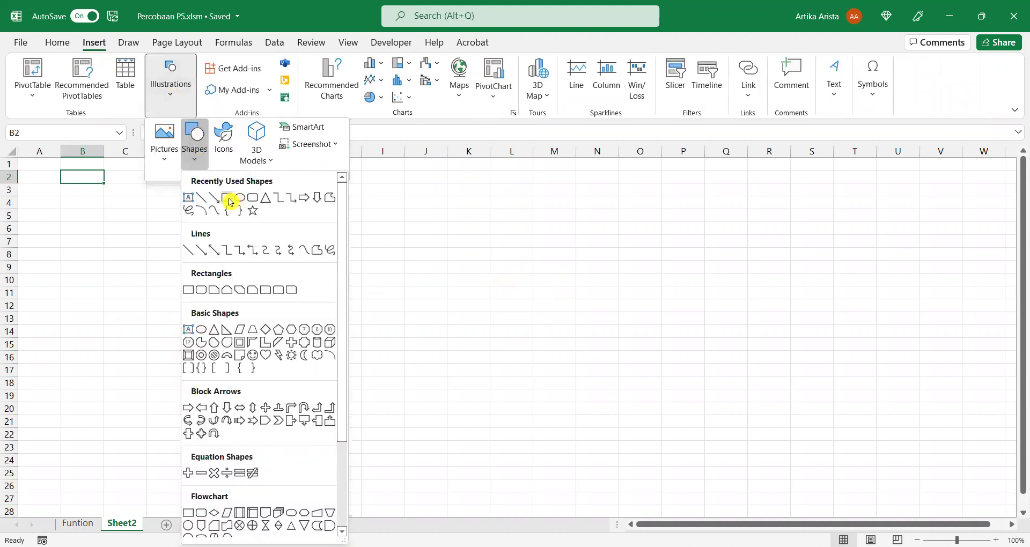
click(229, 199)
mouse_move(80, 178)
mouse_down()
mouse_move(133, 236)
mouse_move(324, 243)
mouse_up()
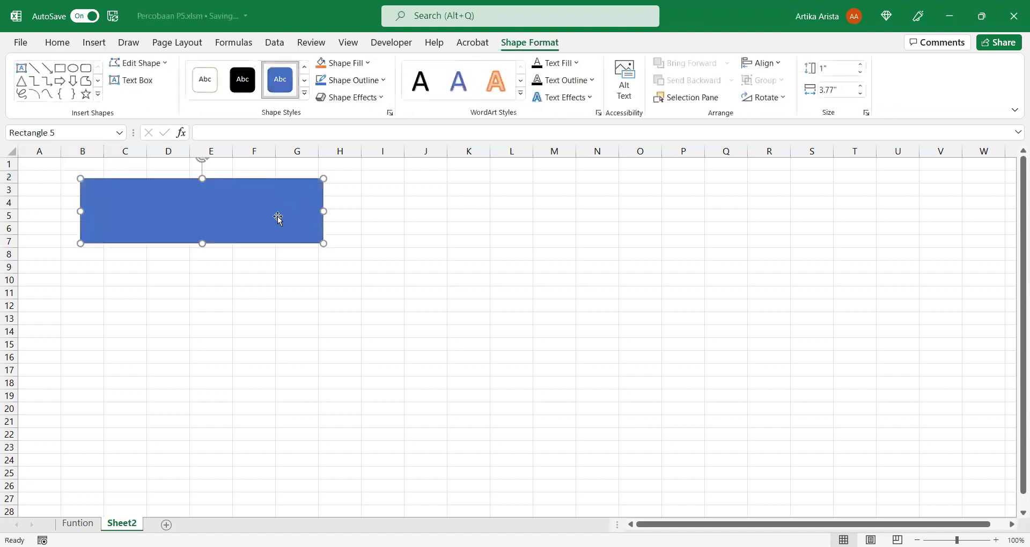
- Type 'Di mana lokasi UPN Veteran Jakarta?' as the rectangle's text, correcting a typo
right_click(135, 199)
click(169, 204)
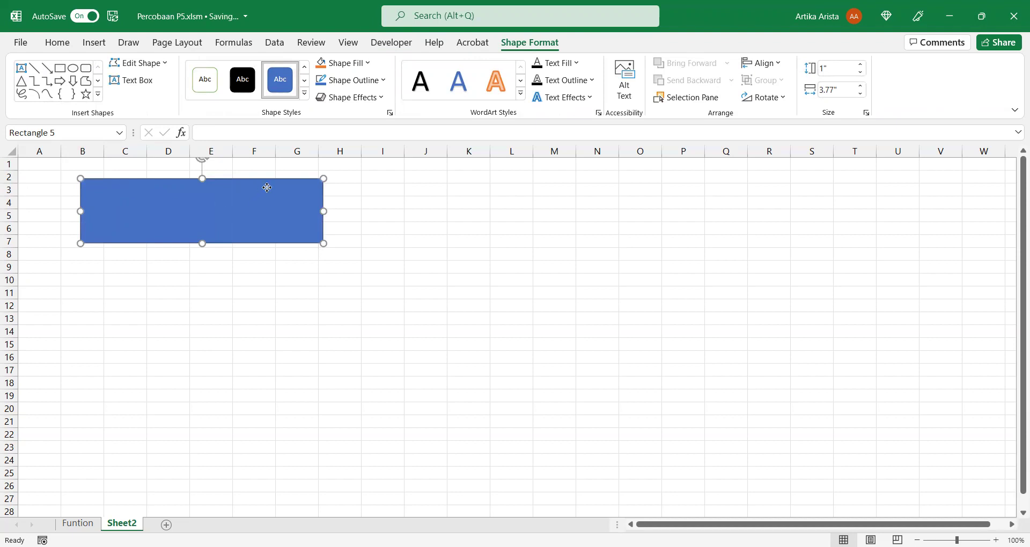
right_click(268, 187)
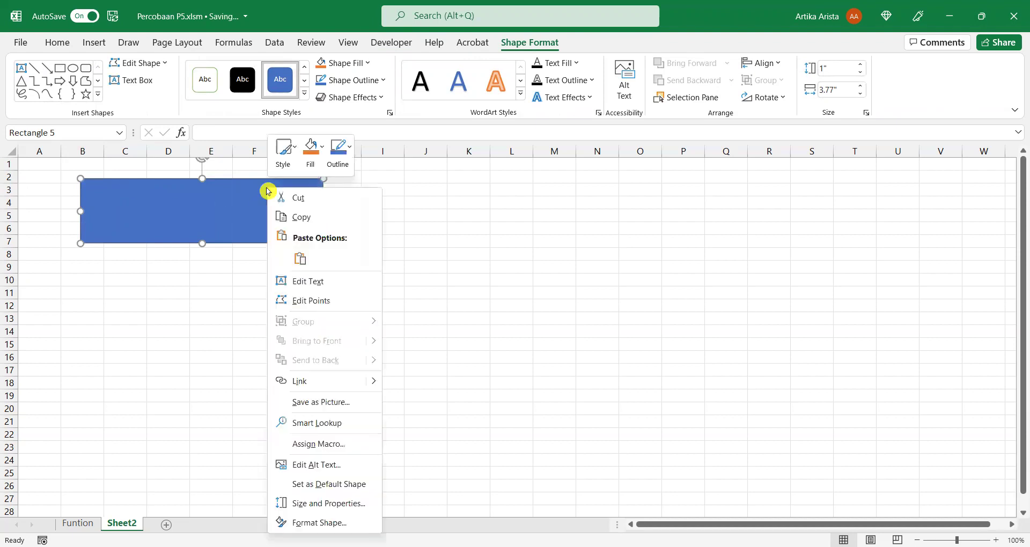
click(330, 286)
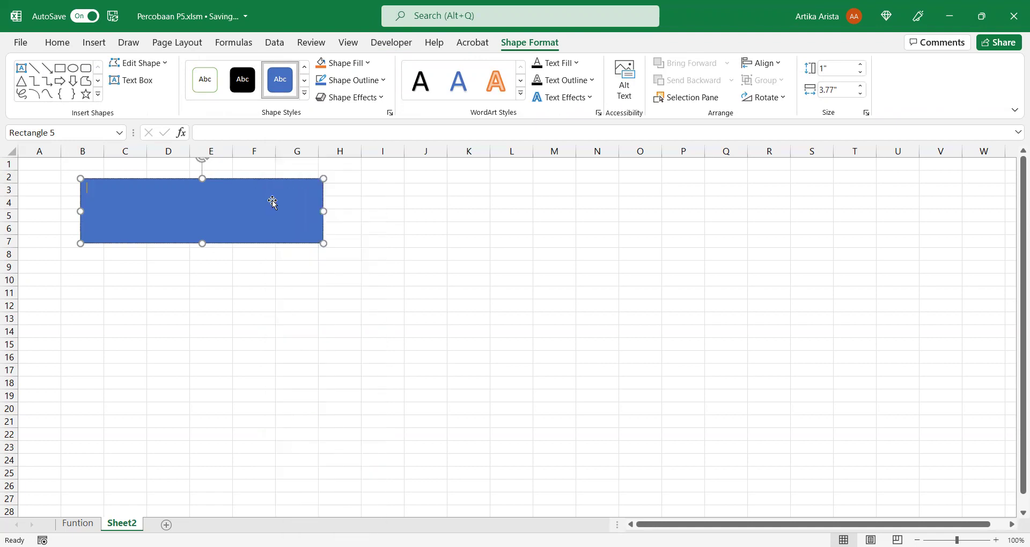
text(D)
text(i m)
text(ana lokasi)
text( UPN )
text(B)
key(BackSpace)
key(BackSpace)
text(Veteran Jakarta)
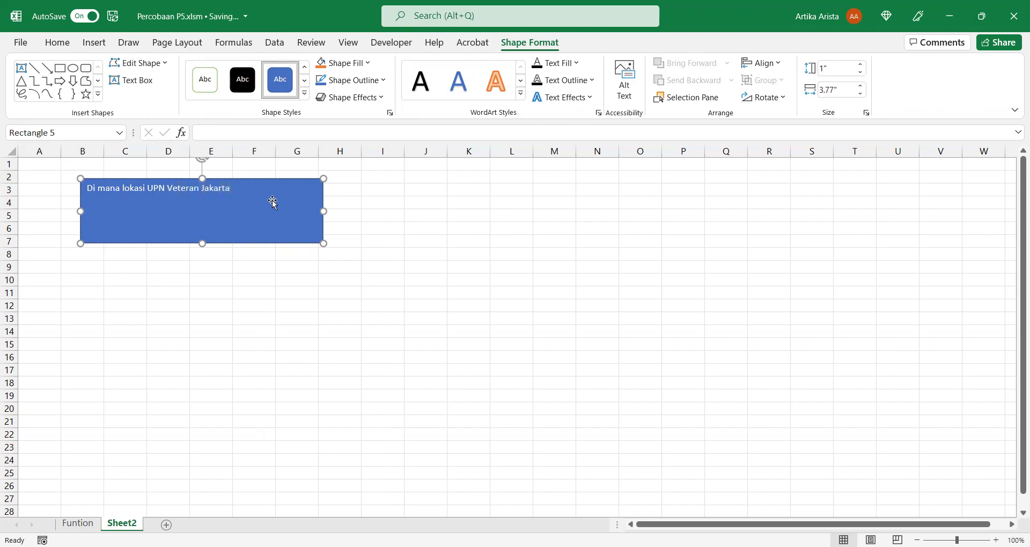
text(?)
- Draw a small rectangle inside the question box and apply a yellow shape style
click(94, 42)
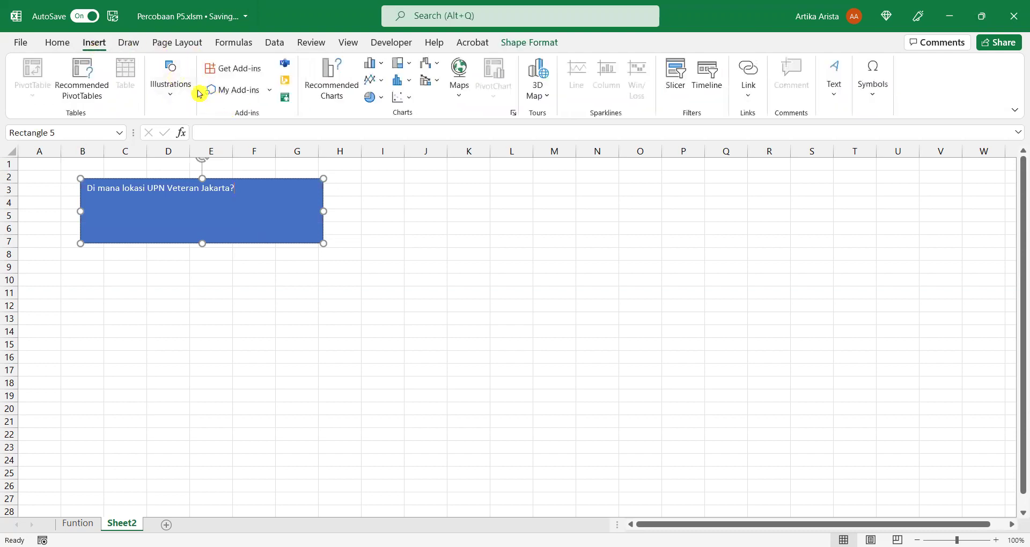
click(179, 91)
click(194, 144)
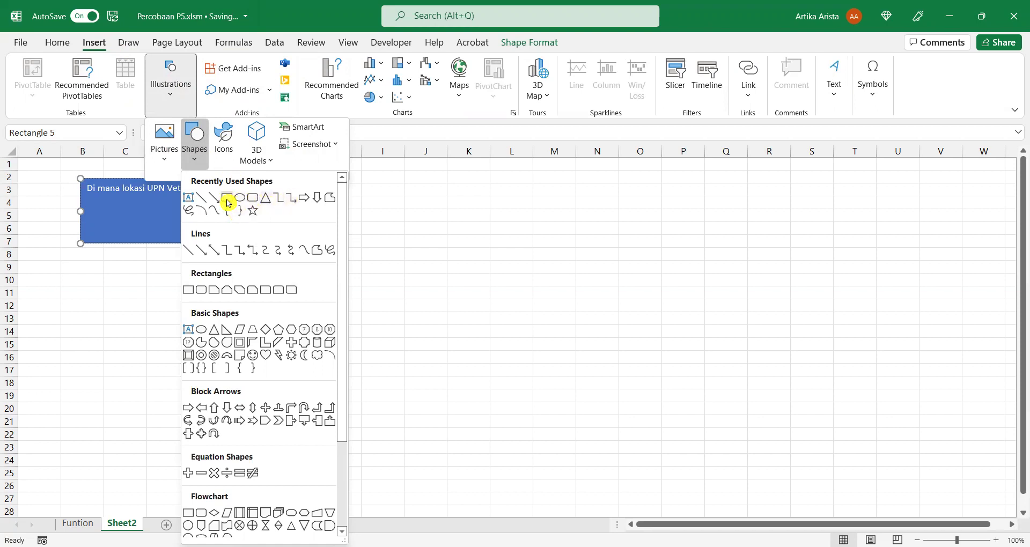
click(227, 199)
drag(100, 212, 164, 230)
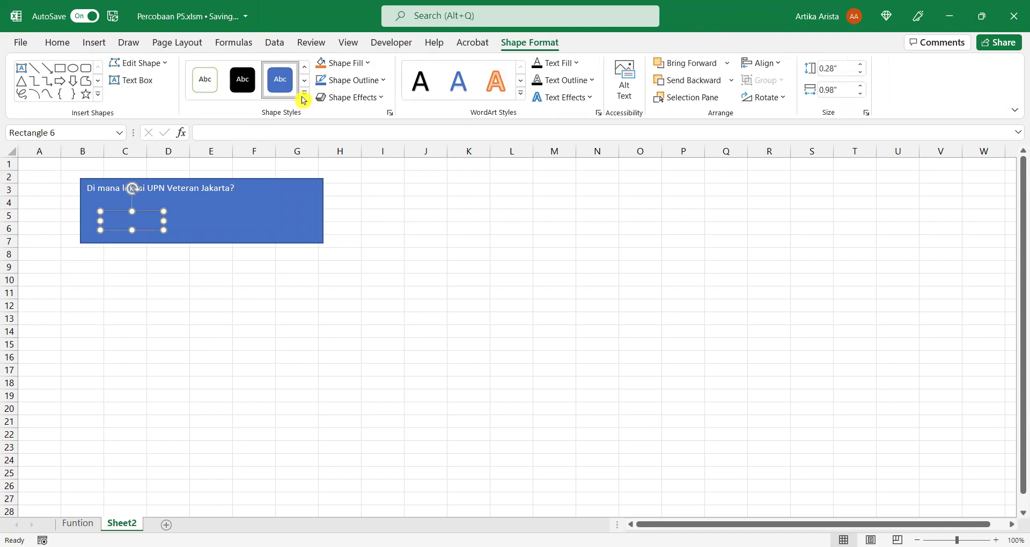
click(304, 93)
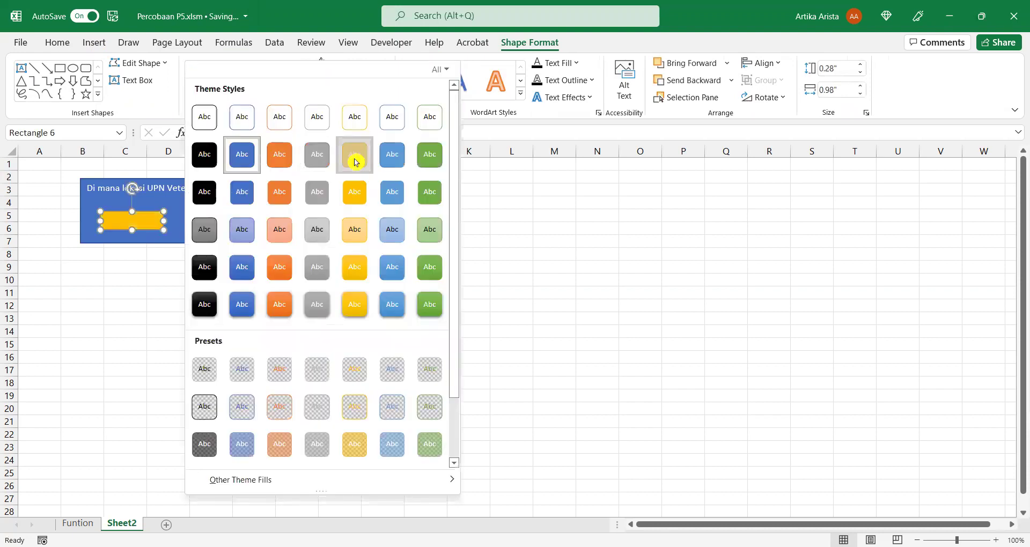
click(354, 161)
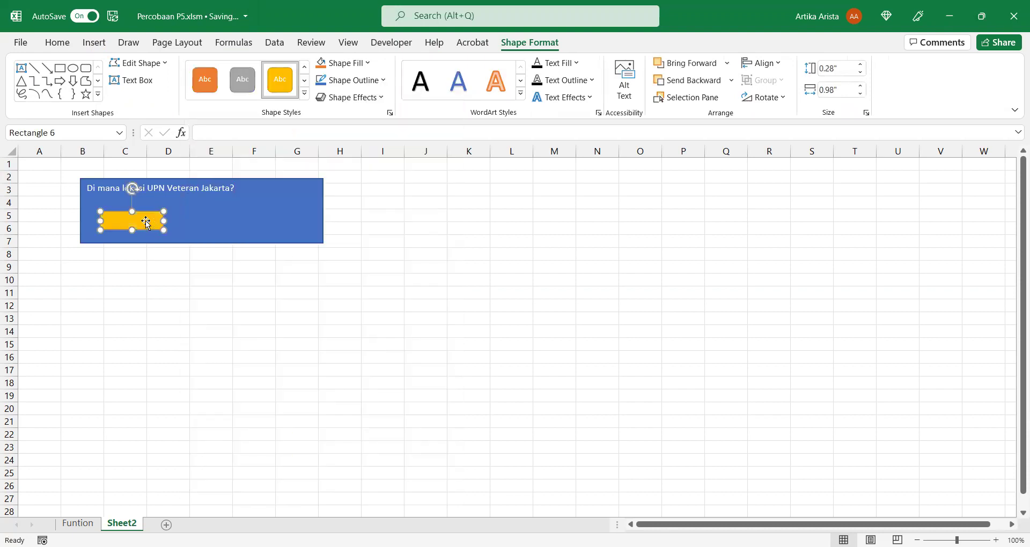
- Label the small yellow box 'A. Jakarta'
right_click(146, 221)
click(134, 220)
text(A. )
text(Jakarta)
- Make the 'A. Jakarta' text black
shift+click(141, 220)
key(ctrl+a)
click(57, 42)
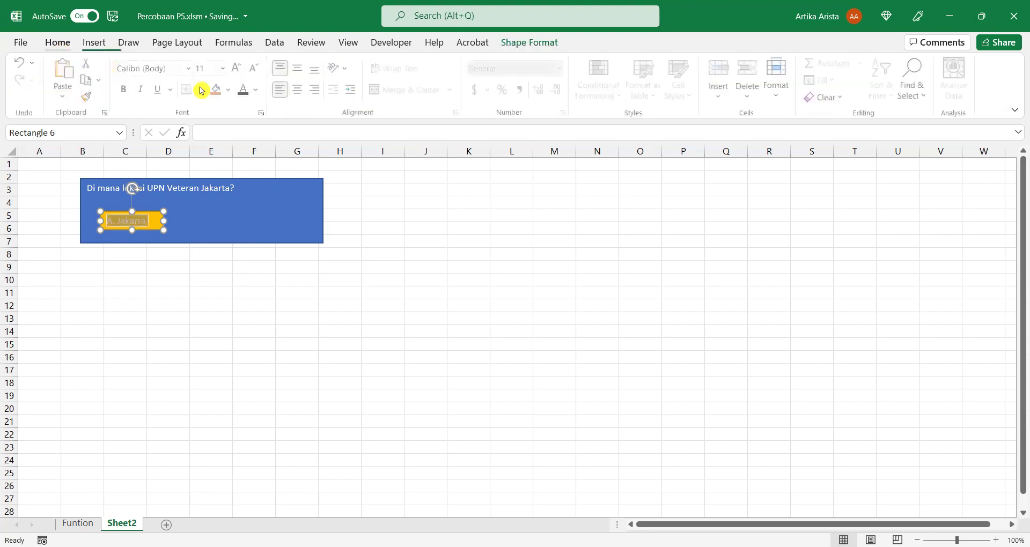
click(251, 95)
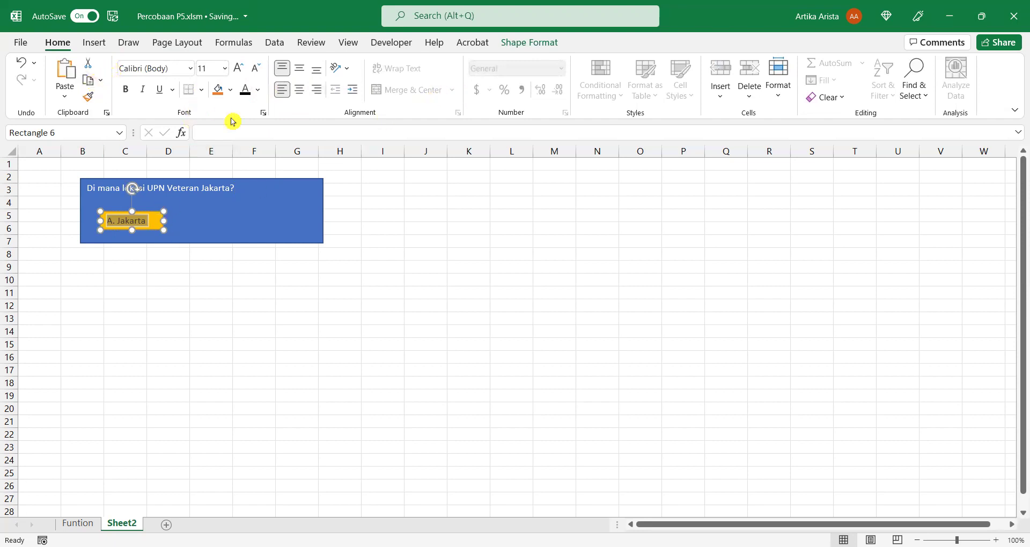
- Copy the answer box twice and line the duplicates up in a row to its right
click(187, 219)
click(154, 220)
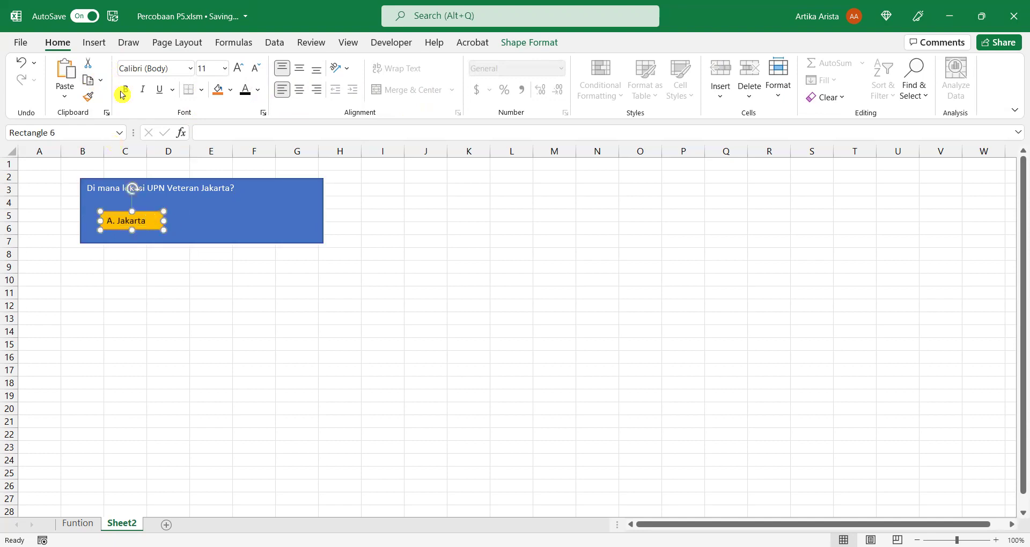
click(88, 79)
click(65, 73)
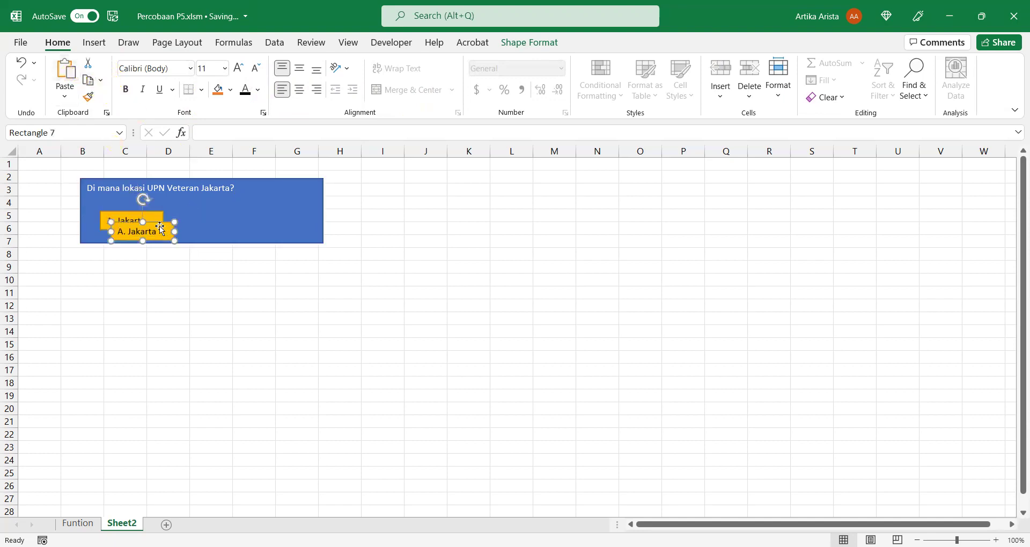
drag(159, 225, 222, 214)
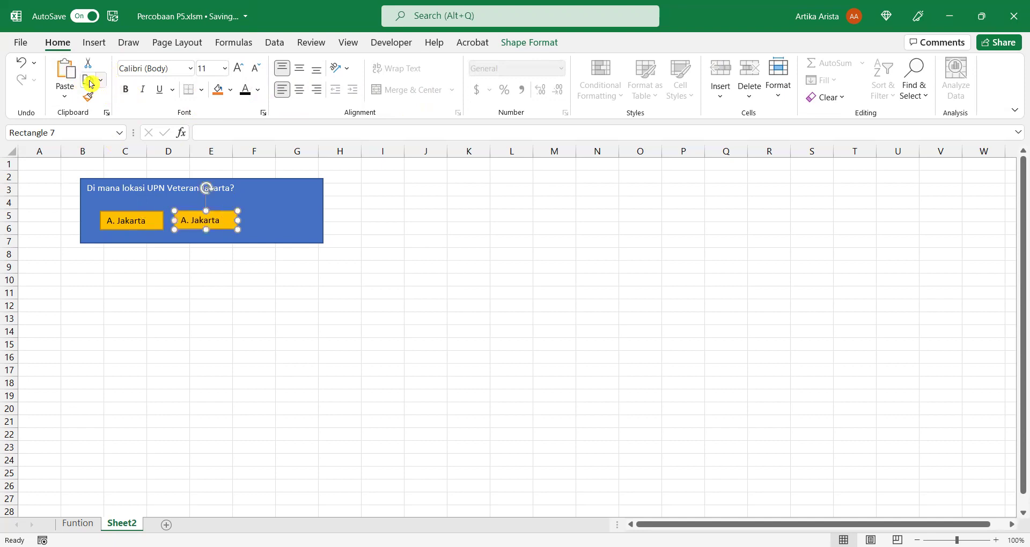
click(65, 72)
drag(236, 224, 298, 214)
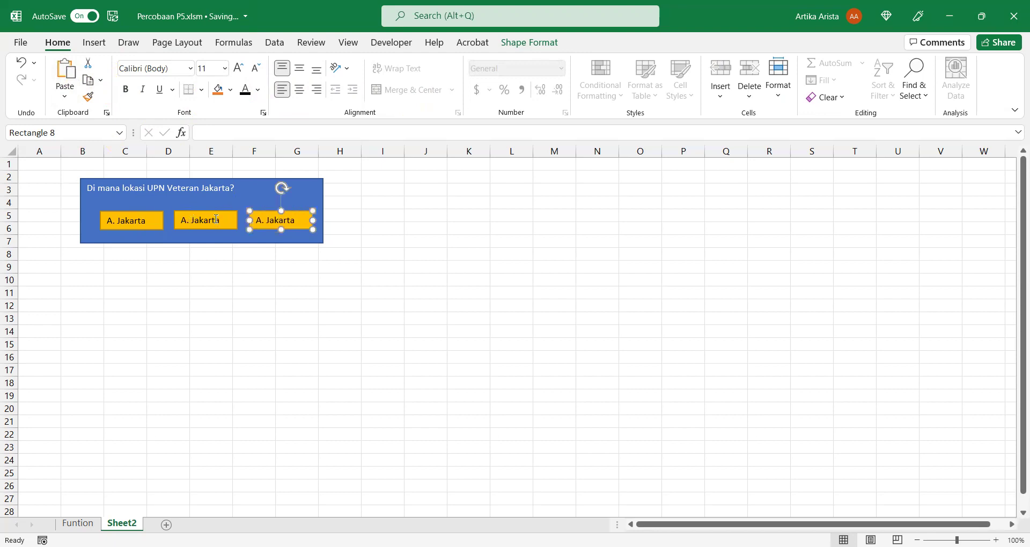
- Relabel the copies 'B. Solo' and 'C. Yogyakarta', widening the third box to fit
click(216, 222)
double_click(217, 222)
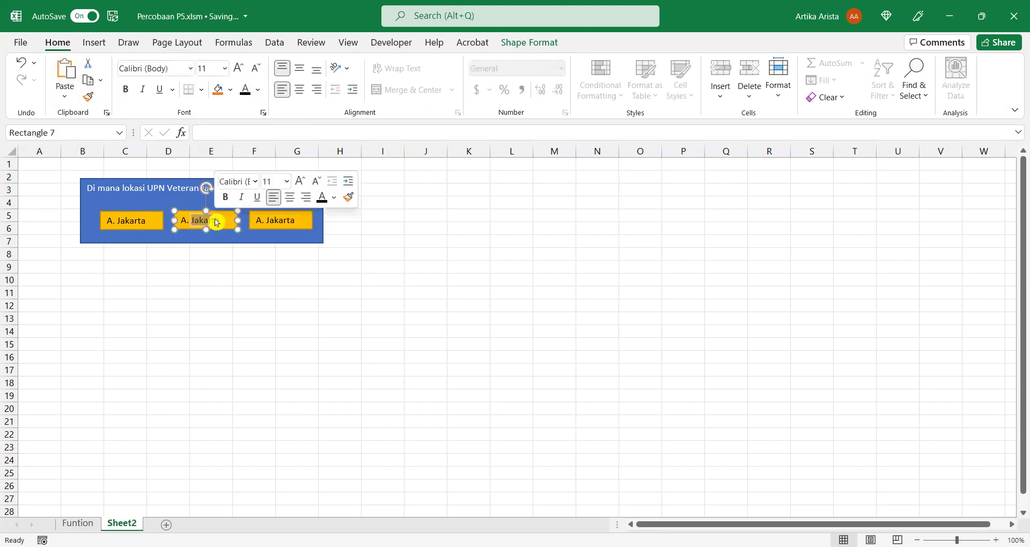
triple_click(216, 222)
text(B)
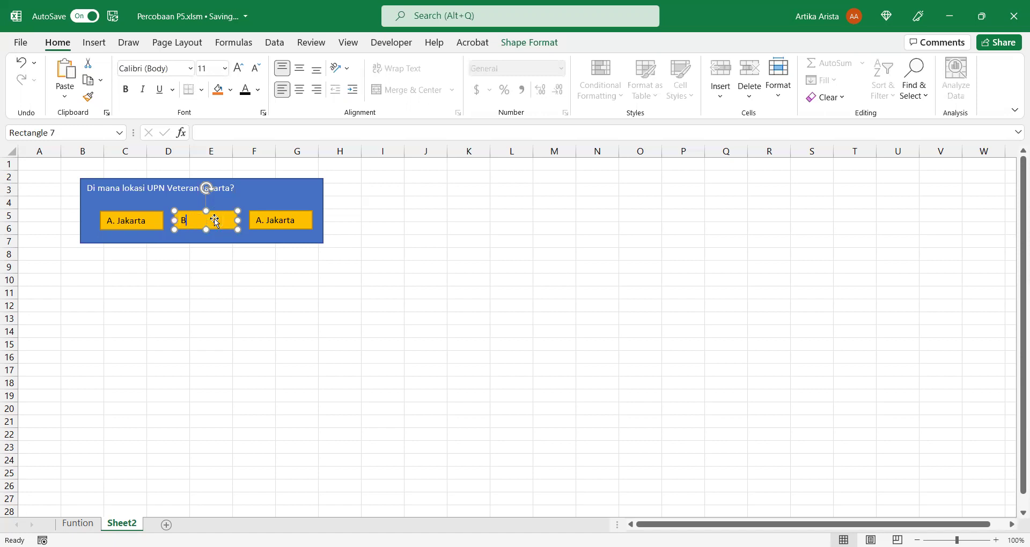
text(. Solo)
click(275, 221)
text(C. Yog)
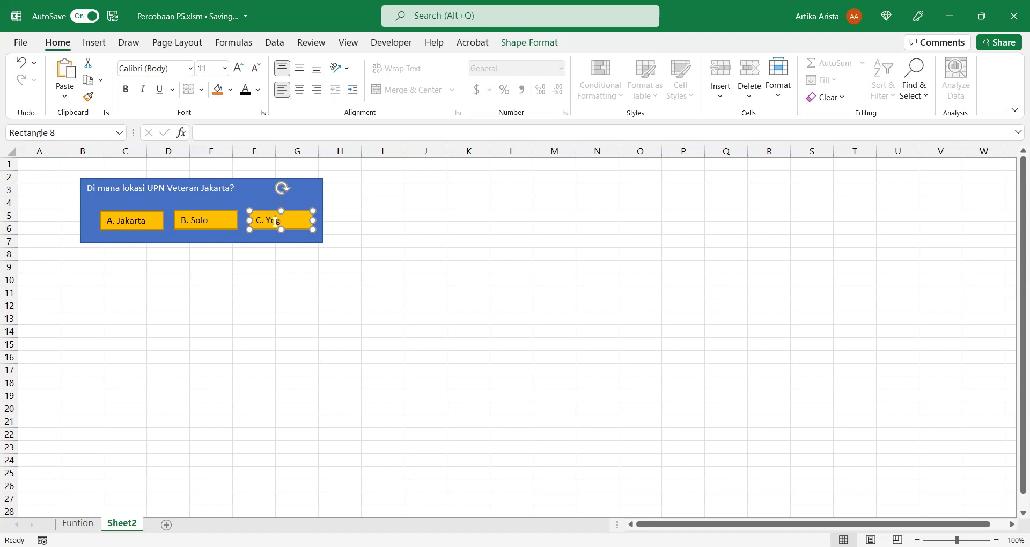
text(yakarta)
drag(314, 220, 320, 220)
- Drag the blue question box's right edge slightly outward to fit all three answers
click(266, 197)
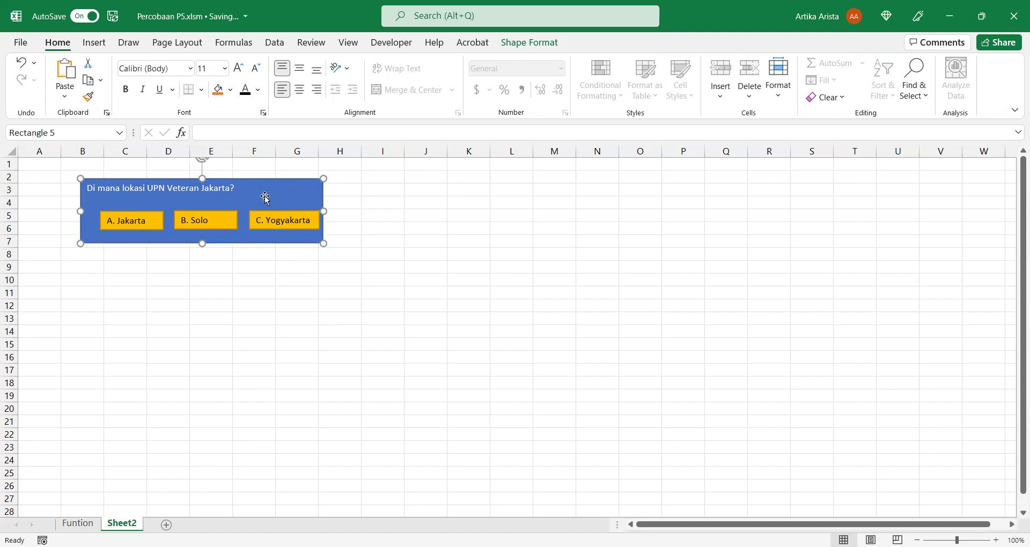
drag(328, 211, 330, 211)
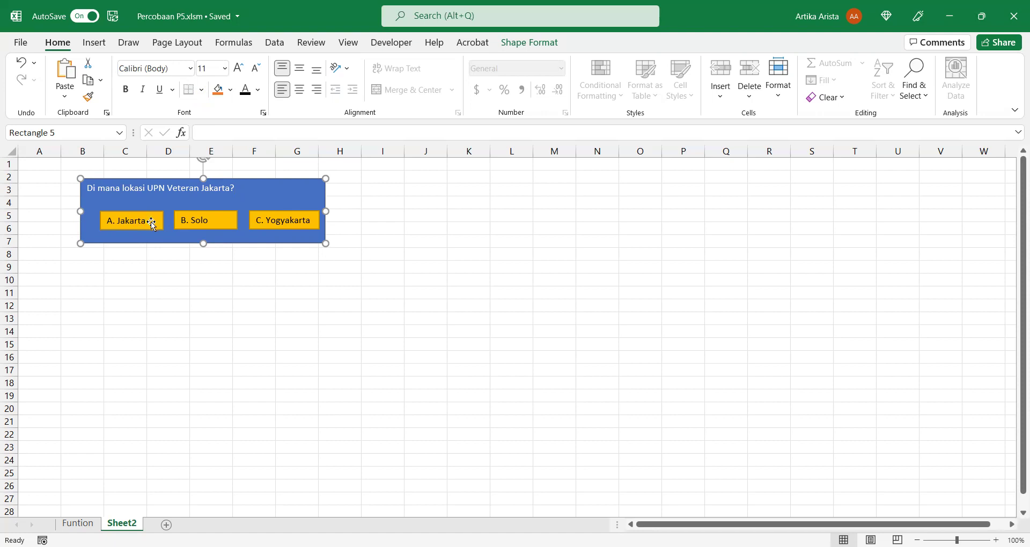
- Assign A. Jakarta a new Rectangle6_Click macro containing MsgBox "Benar" and save the workbook
click(152, 222)
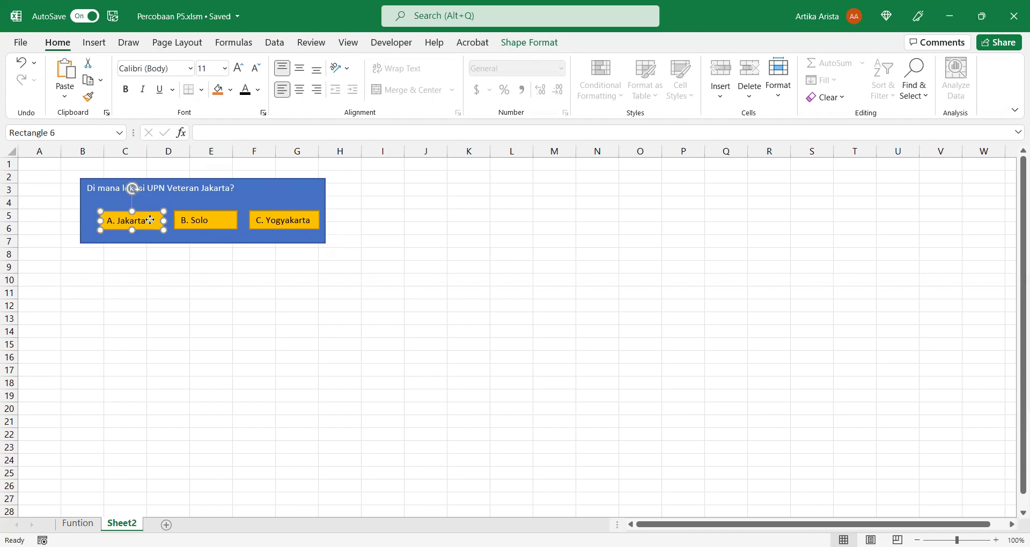
right_click(150, 223)
click(220, 456)
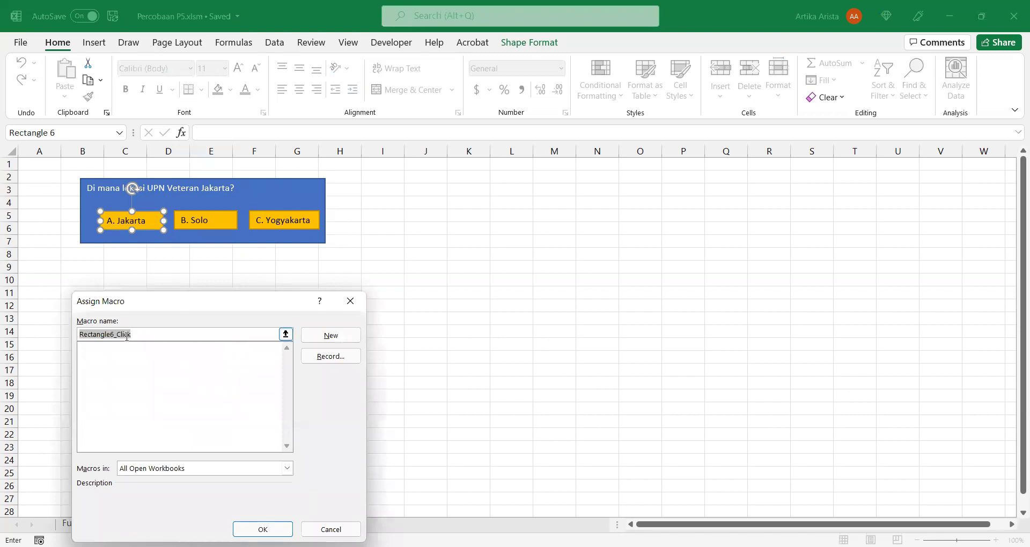
click(342, 337)
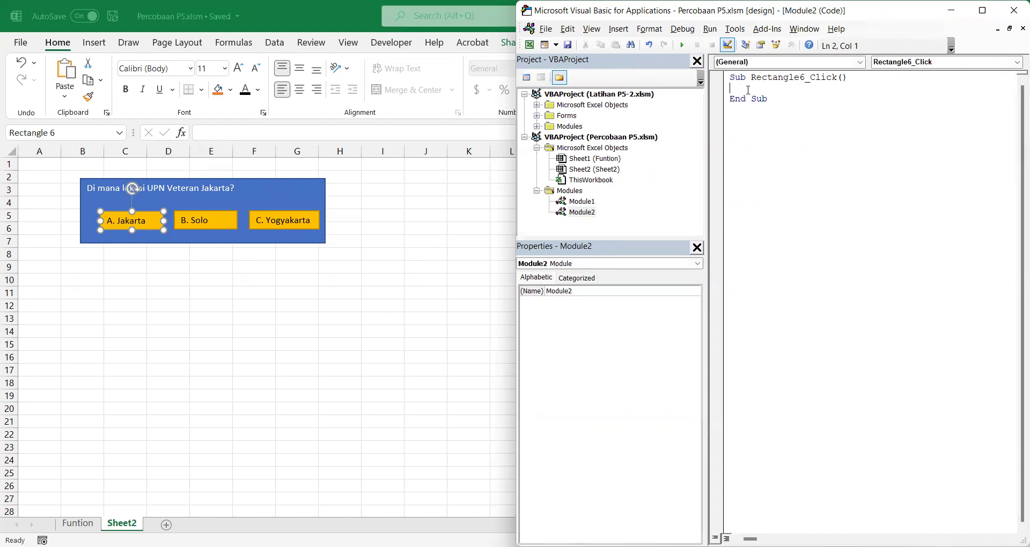
text(MsgBox)
text( ")
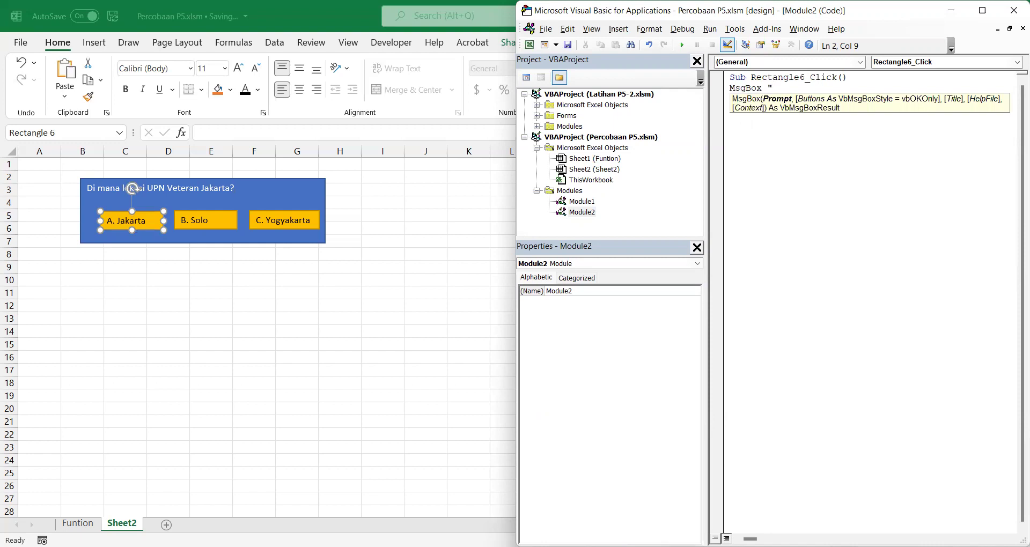
text(Be)
text(nar)
text(")
click(569, 45)
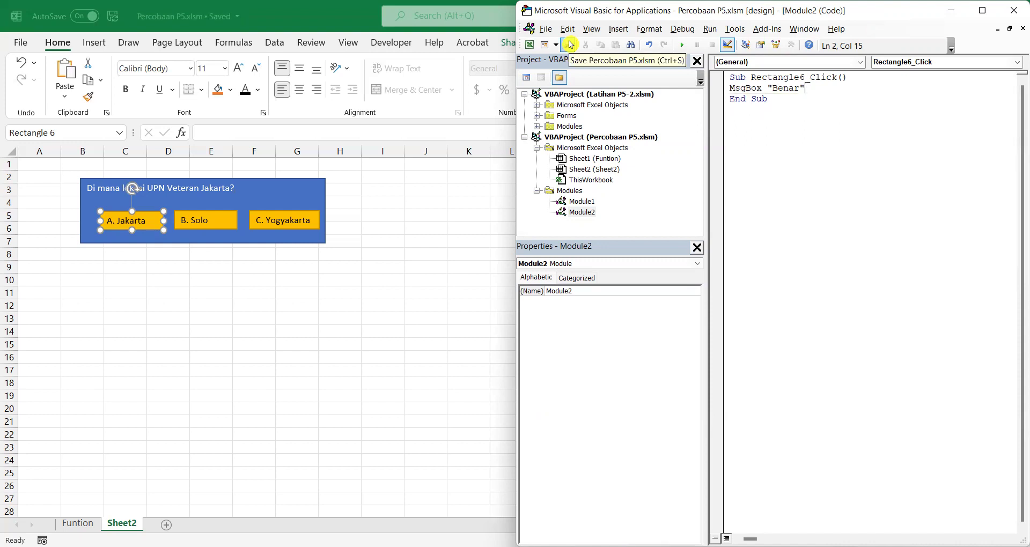
- Create a new Rectangle7_Click macro assigned to the B. Solo shape
click(221, 217)
right_click(221, 218)
click(280, 457)
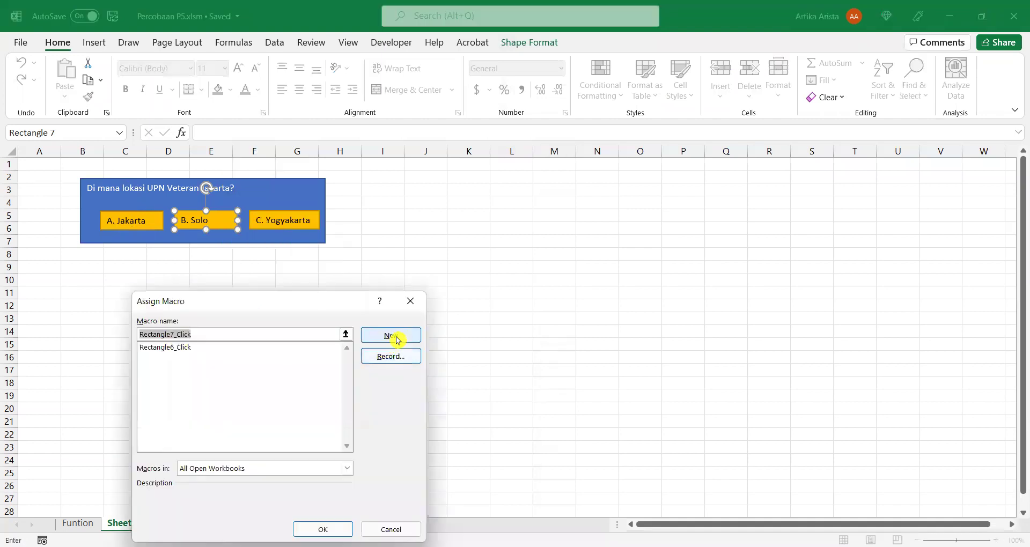
click(397, 337)
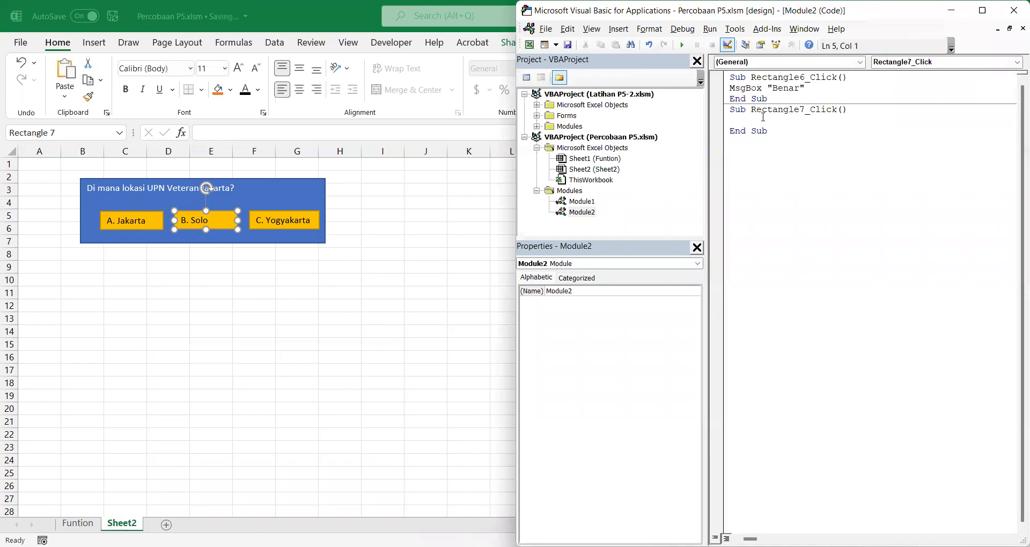
- Copy the MsgBox line into Rectangle7_Click and change its message to "Salah"
drag(807, 87, 729, 89)
right_click(749, 92)
click(779, 112)
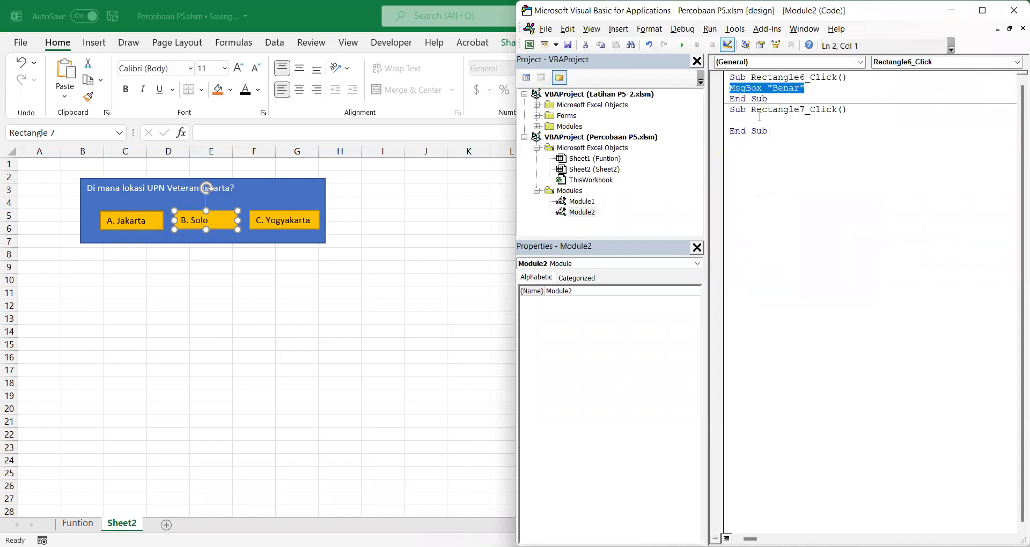
click(761, 119)
right_click(760, 119)
click(789, 156)
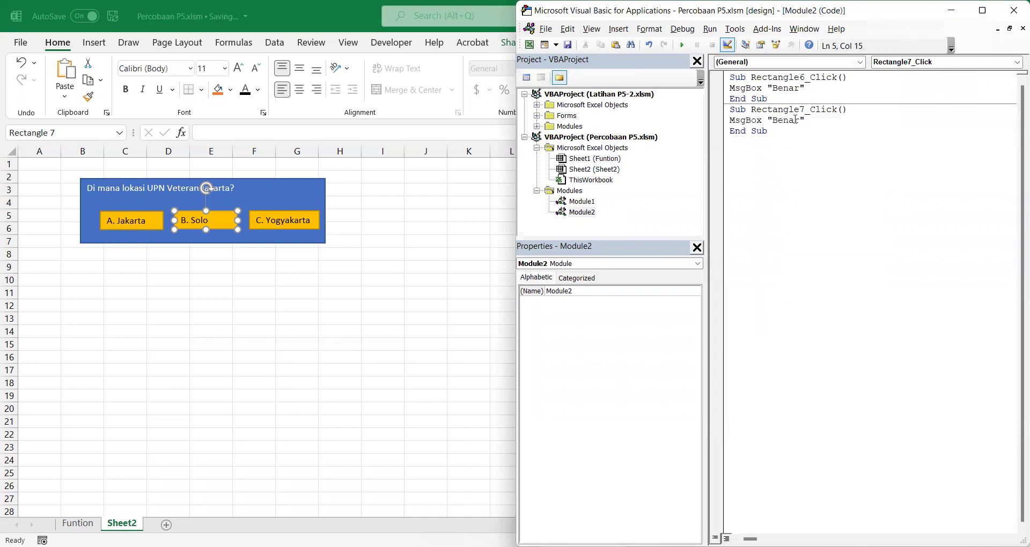
click(799, 120)
key(BackSpace)
key(BackSpace)
key(BackSpace)
key(BackSpace)
key(BackSpace)
text(Salah)
click(297, 215)
click(300, 215)
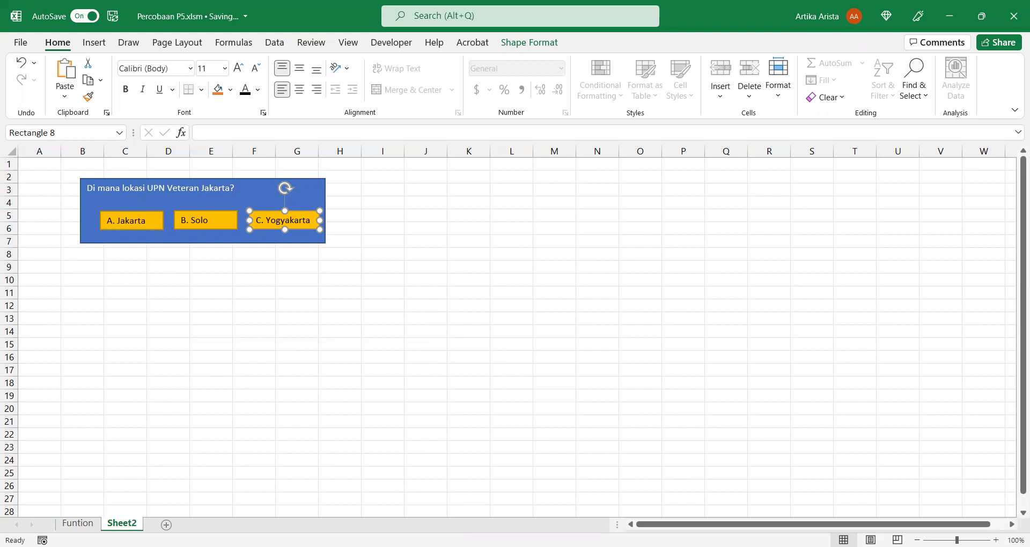
- Create a new Rectangle8_Click macro for the C. Yogyakarta shape
key(alt+F11)
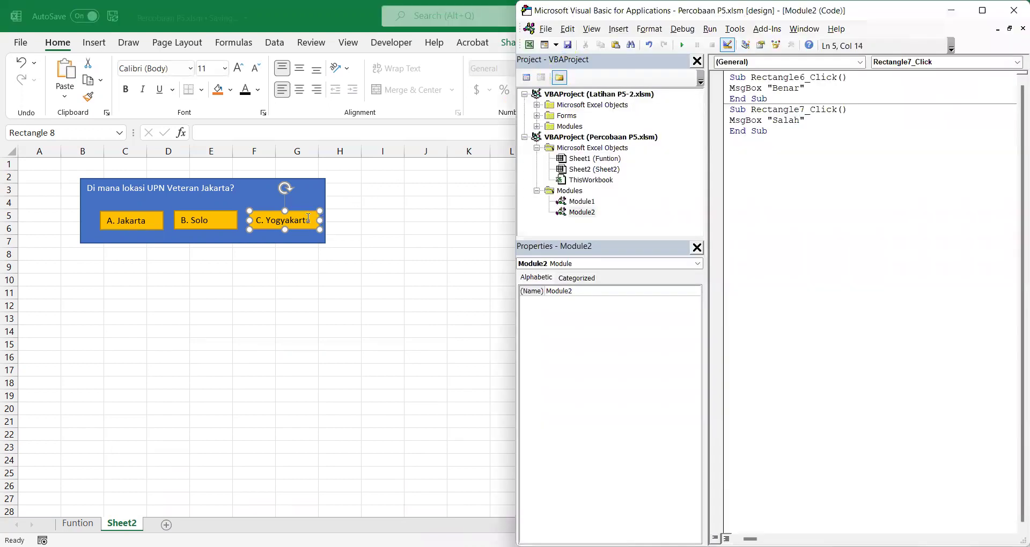
right_click(309, 219)
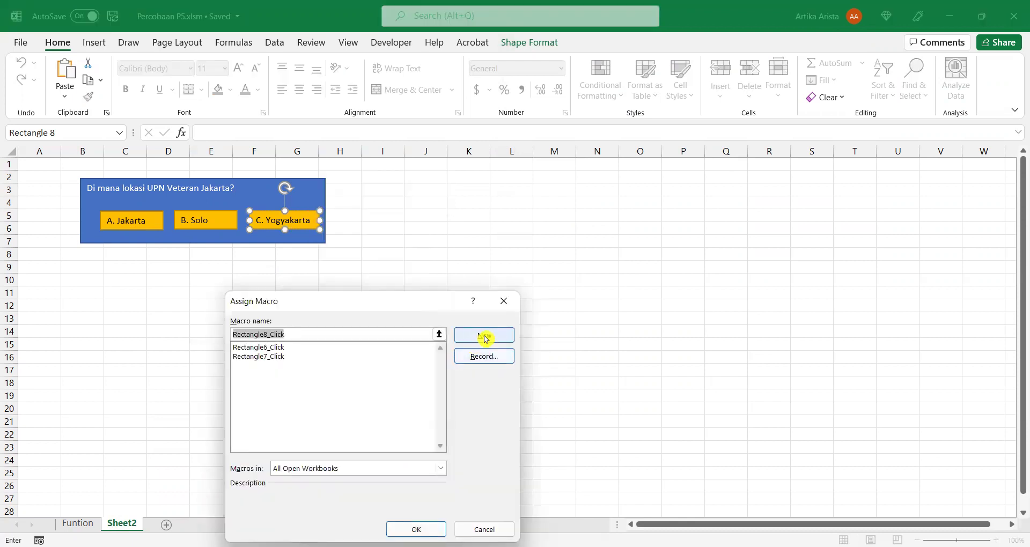
click(484, 338)
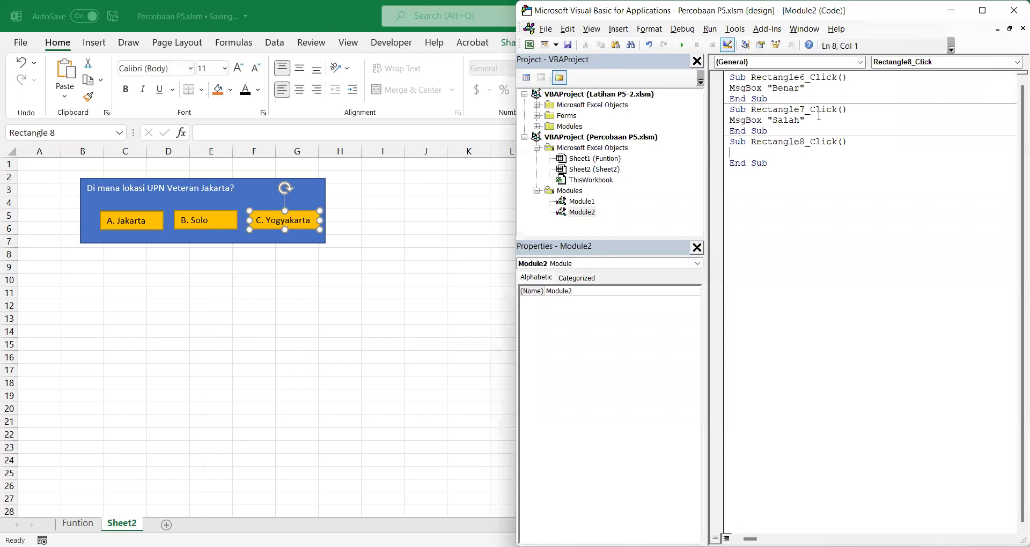
- Paste MsgBox "Salah" into Rectangle8_Click, save the workbook, and return to the worksheet
drag(810, 119, 730, 119)
right_click(741, 125)
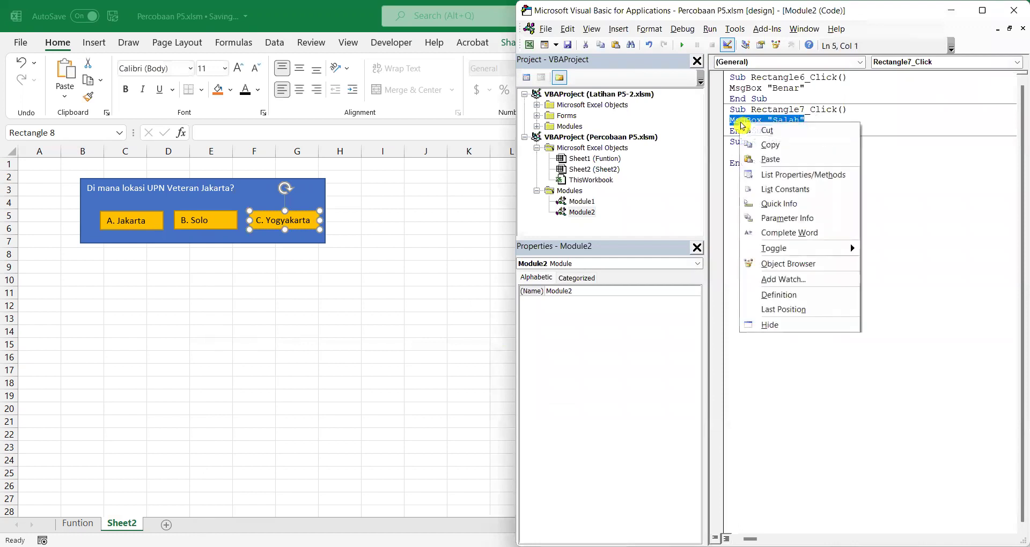
click(761, 144)
click(743, 152)
right_click(742, 152)
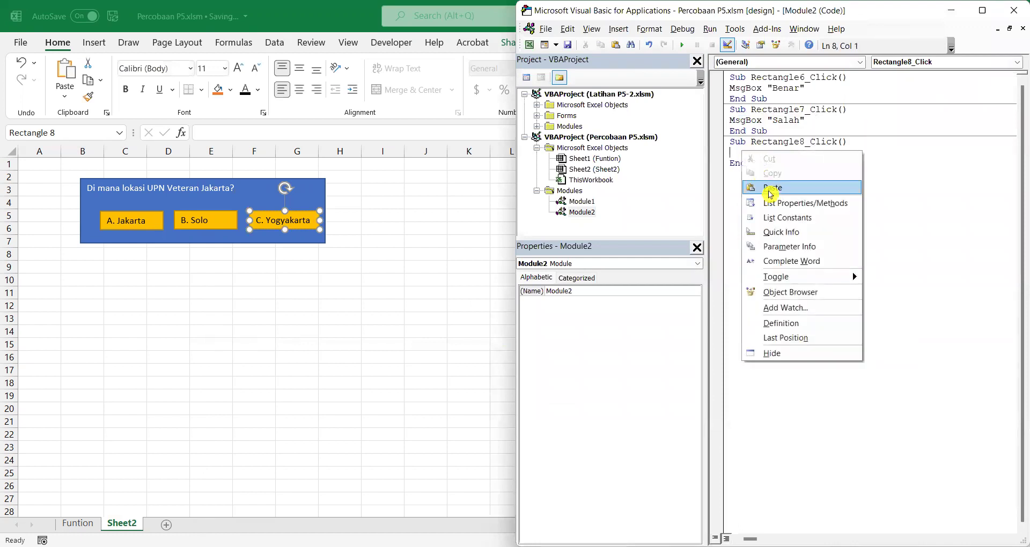
key(Return)
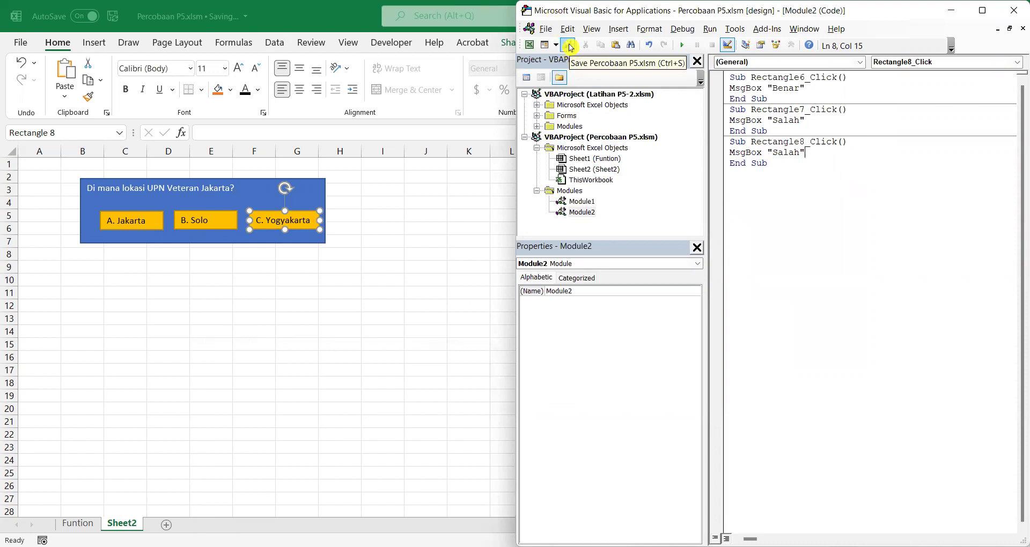
click(568, 45)
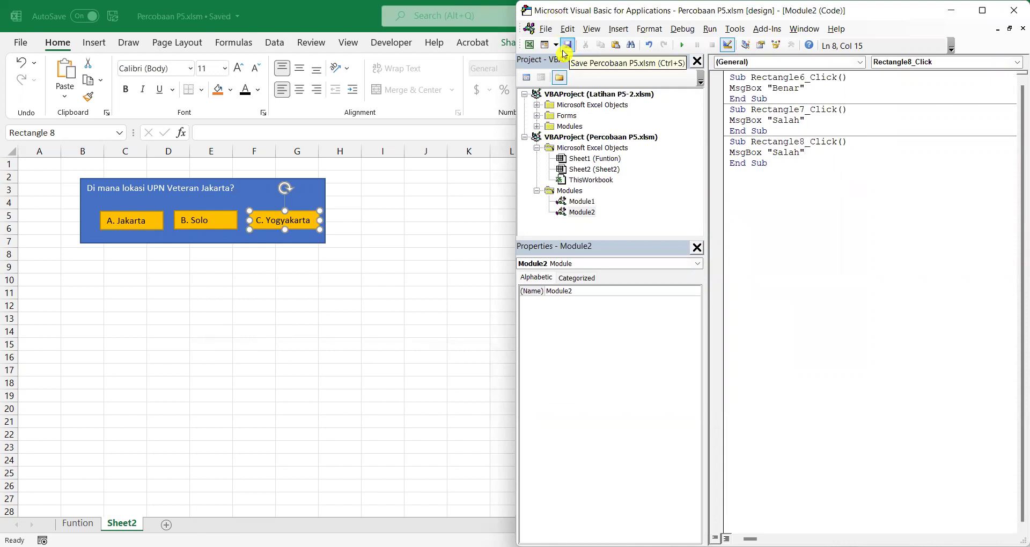
click(370, 175)
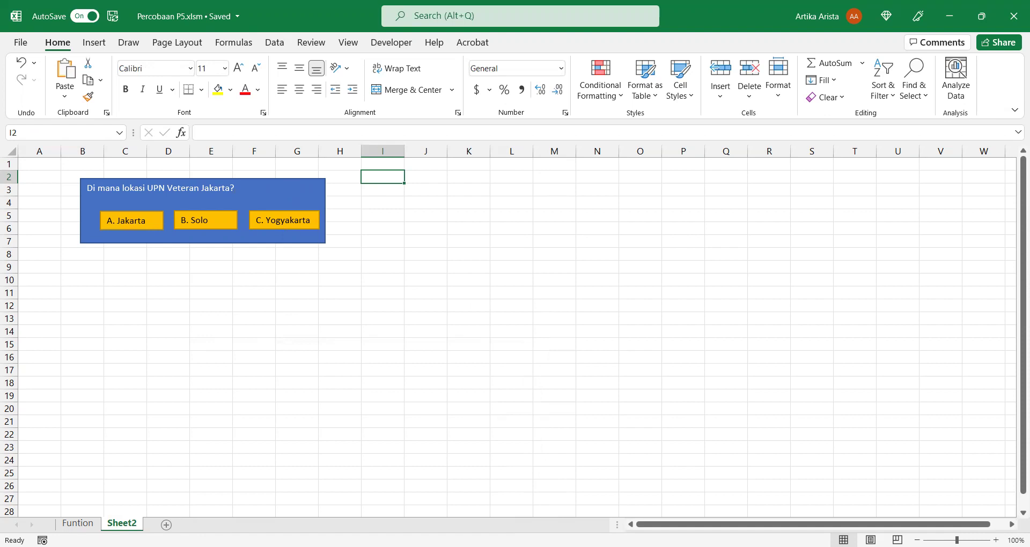
key(alt+F11)
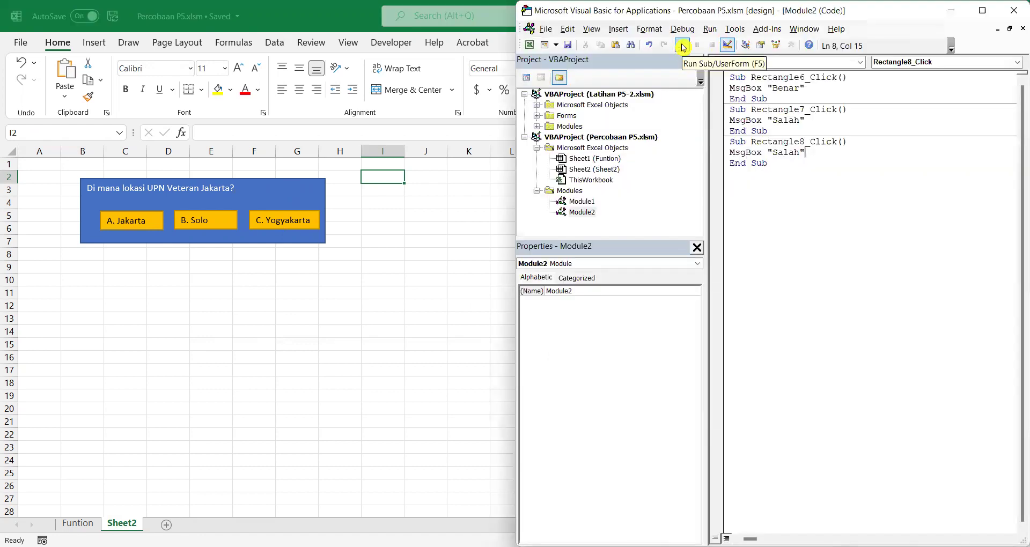
click(683, 48)
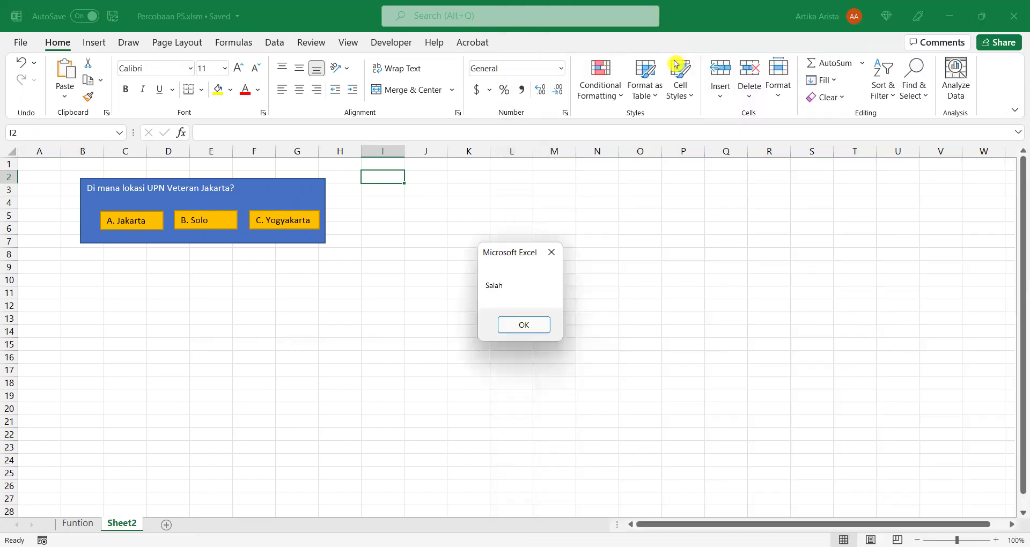
click(525, 324)
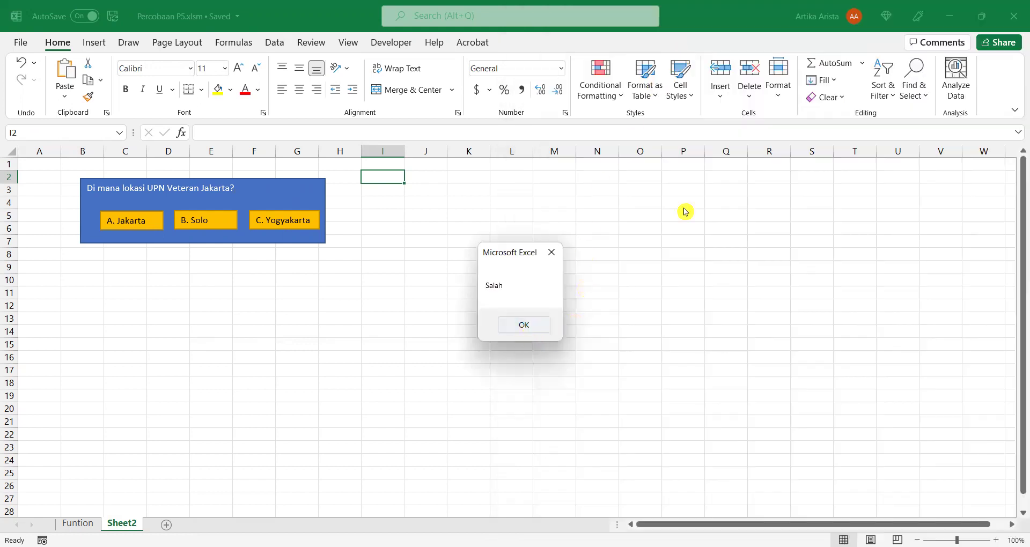
click(467, 228)
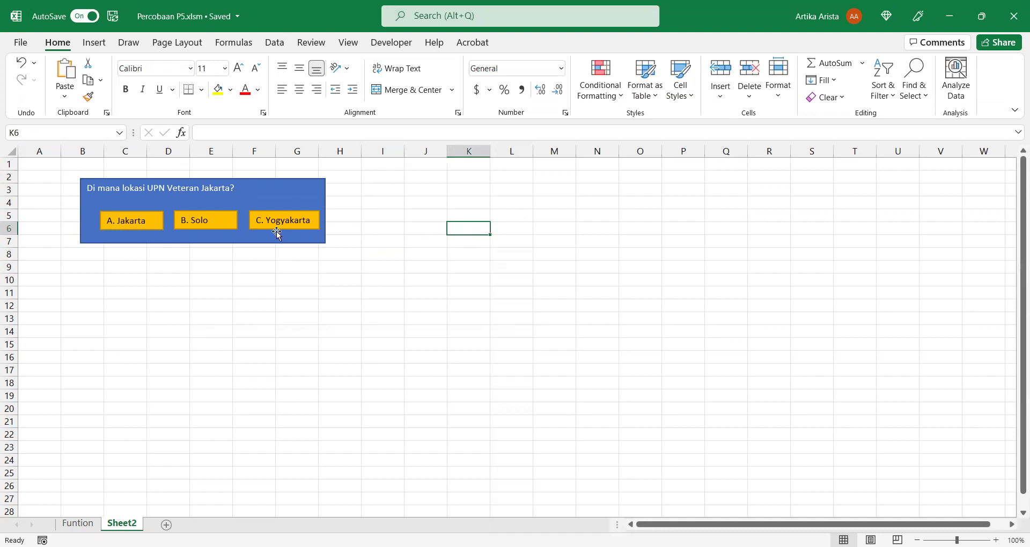
click(147, 228)
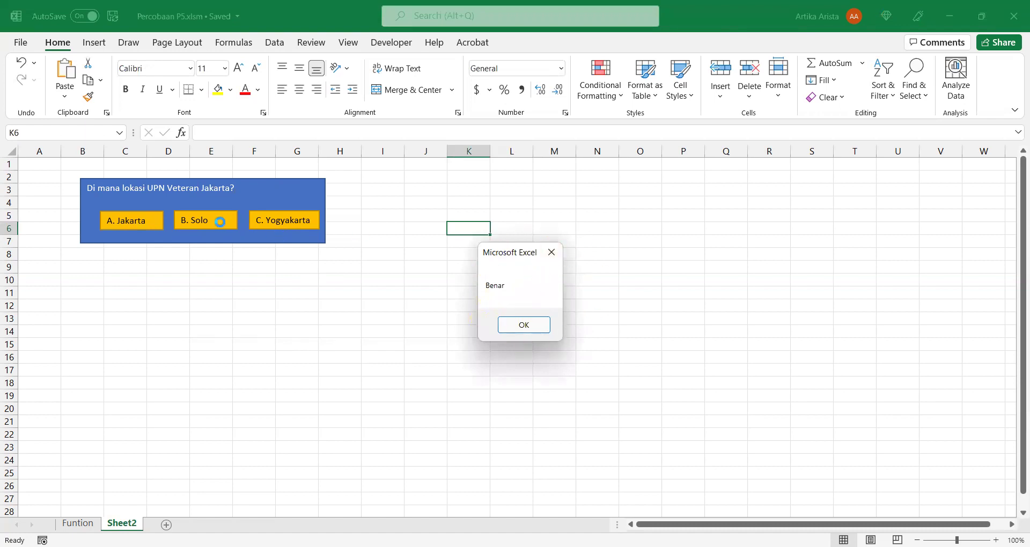
click(528, 325)
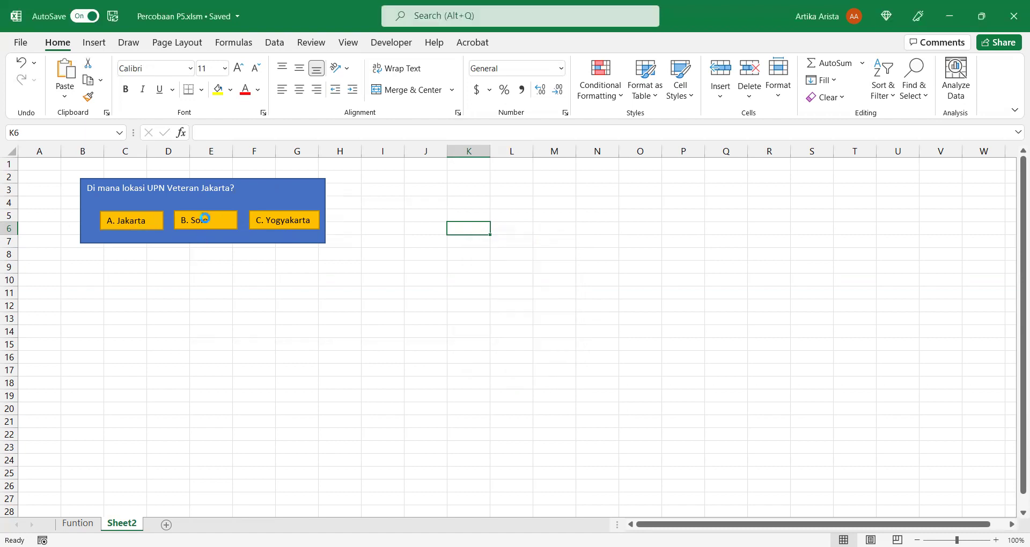
click(204, 220)
click(518, 327)
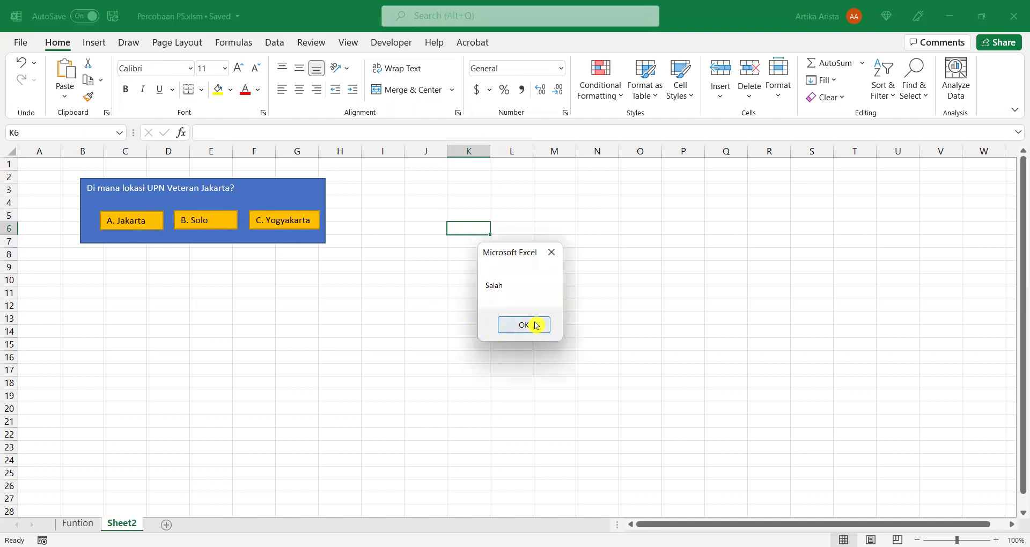
click(525, 324)
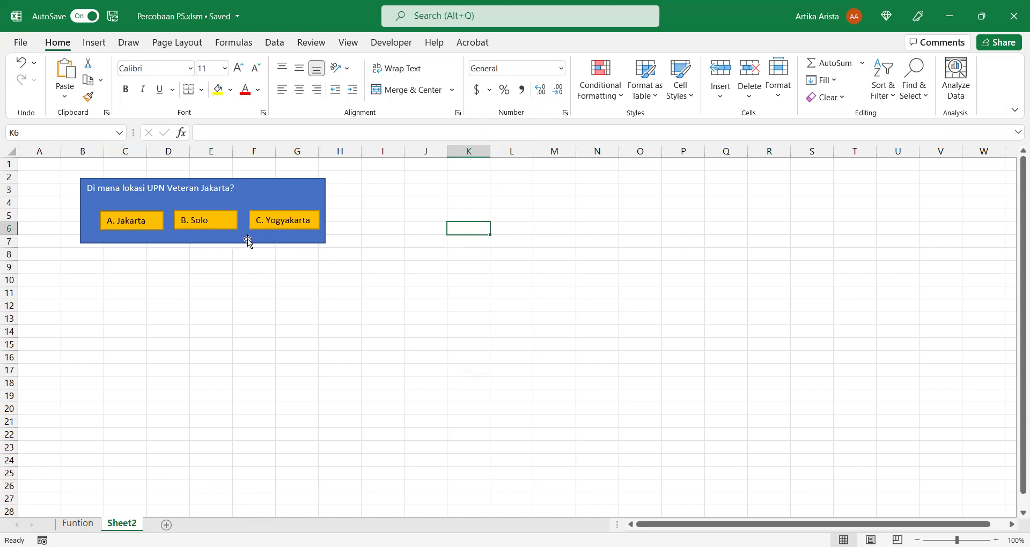
- Change the Sheet2 tab name to 'Button'
double_click(128, 522)
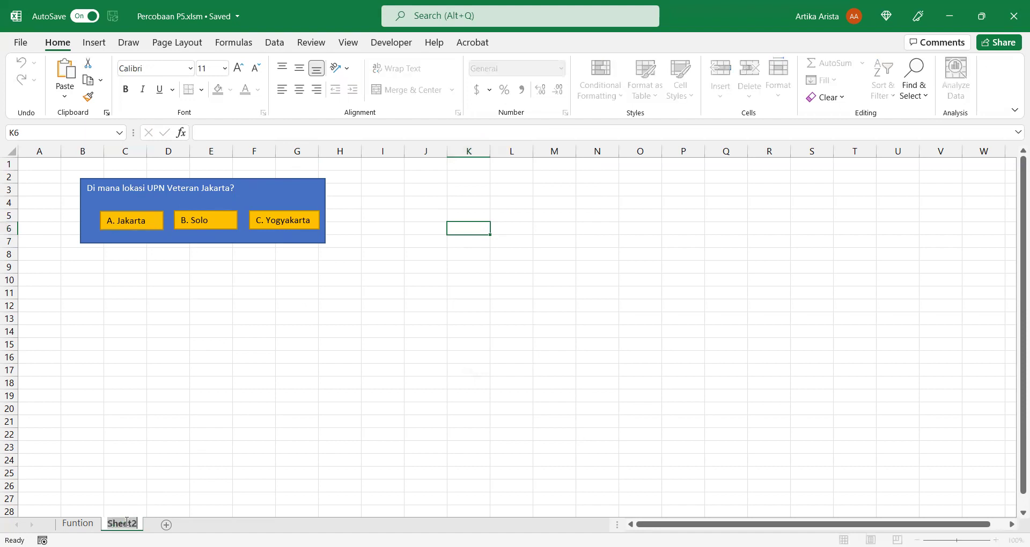
text(Button)
click(323, 317)
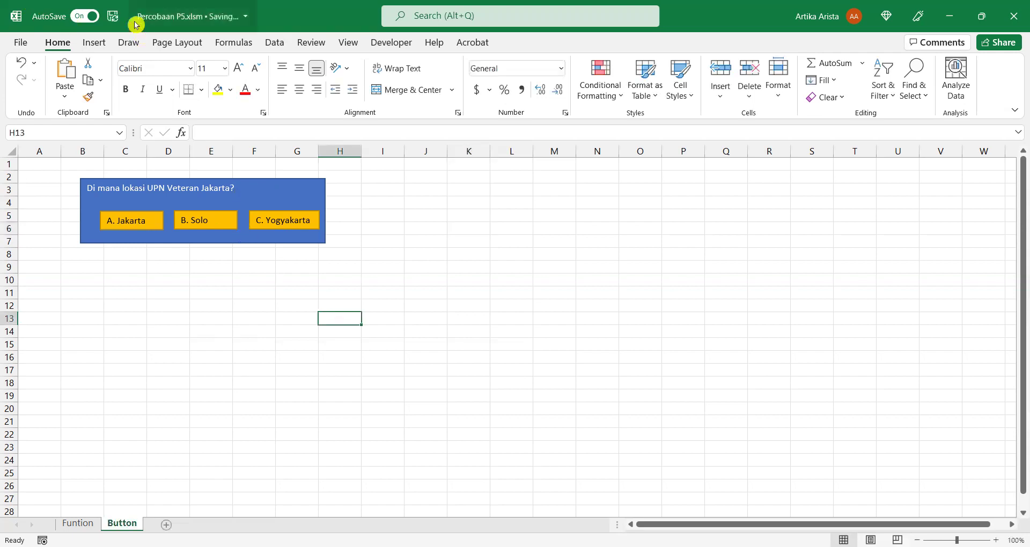